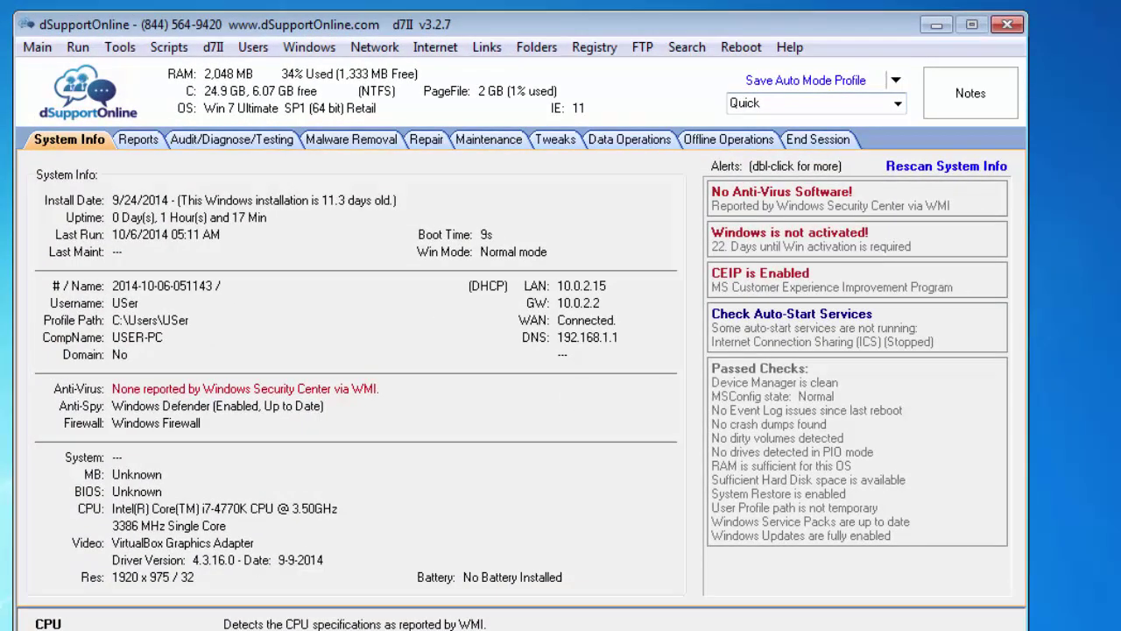
Run regedit.exe under the forced system account to view the SAM Users\Names key, and close Registry Editor
left_click(77, 47)
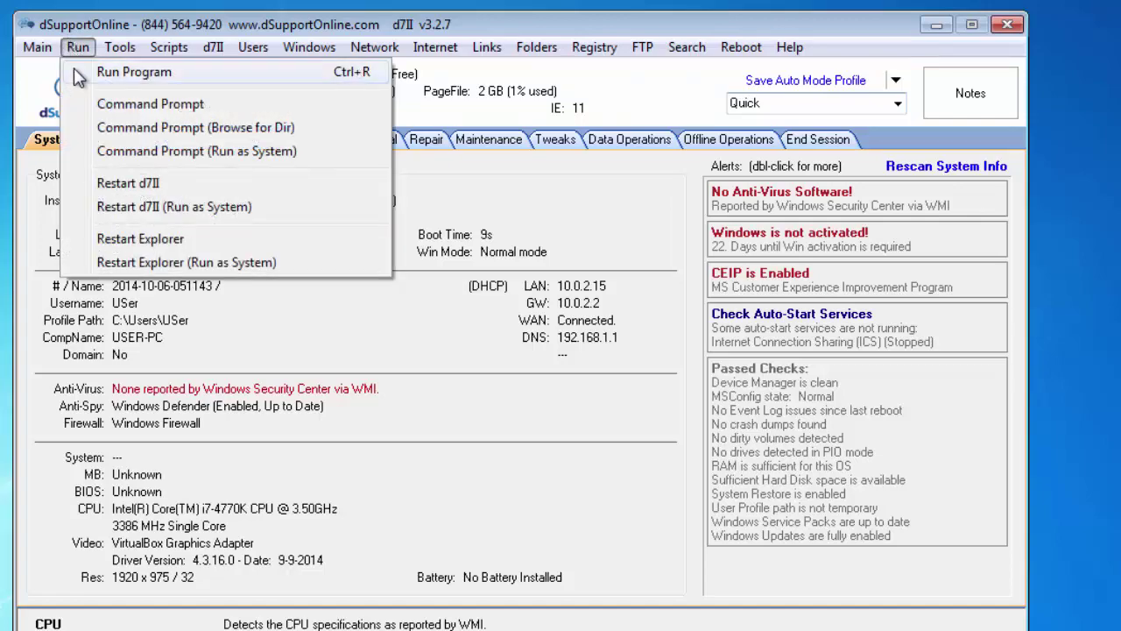
left_click(79, 74)
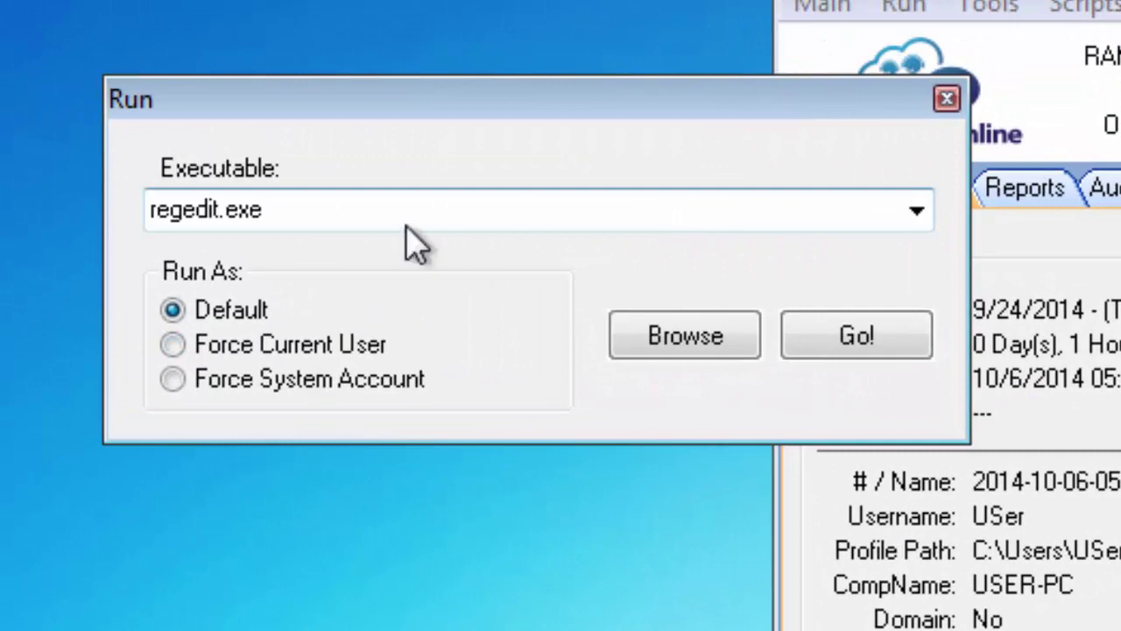
left_click(916, 212)
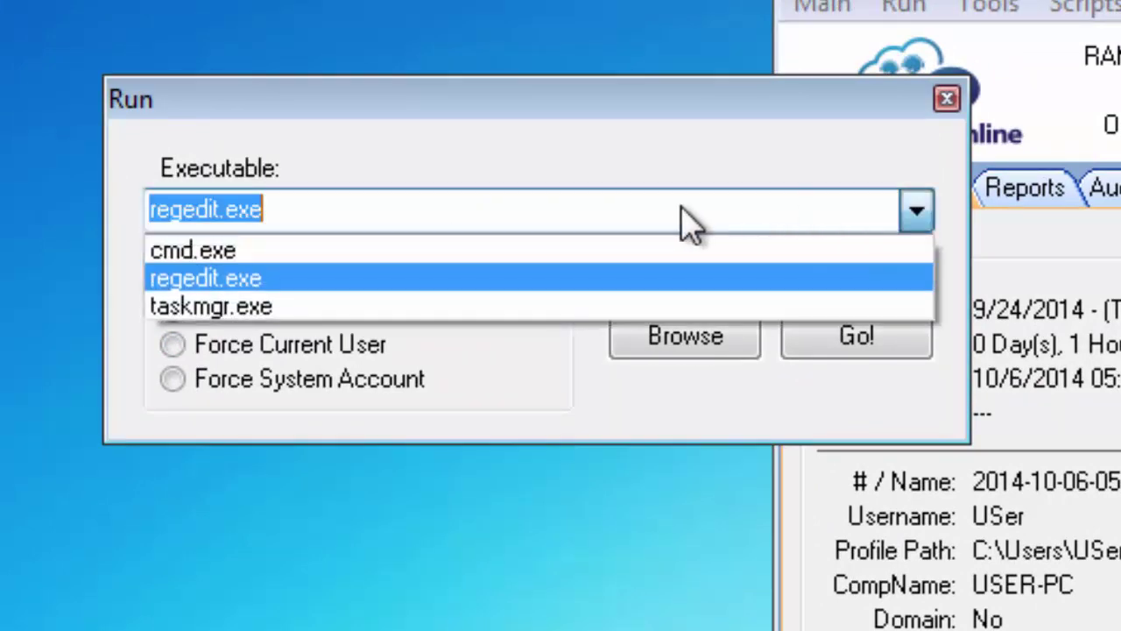
left_click(621, 142)
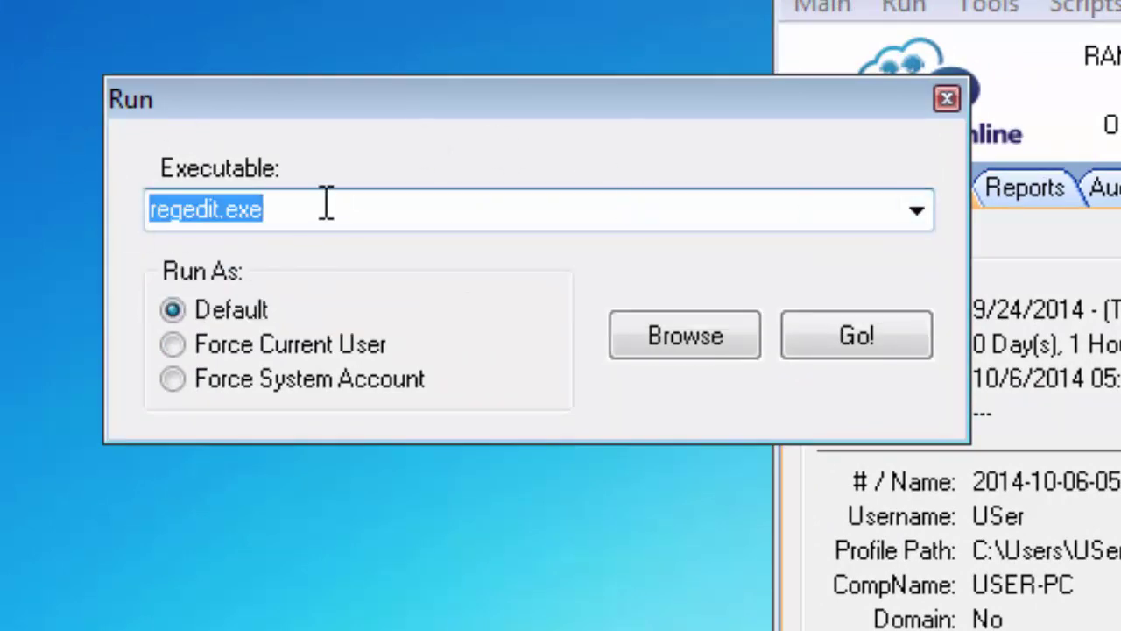
left_click(174, 380)
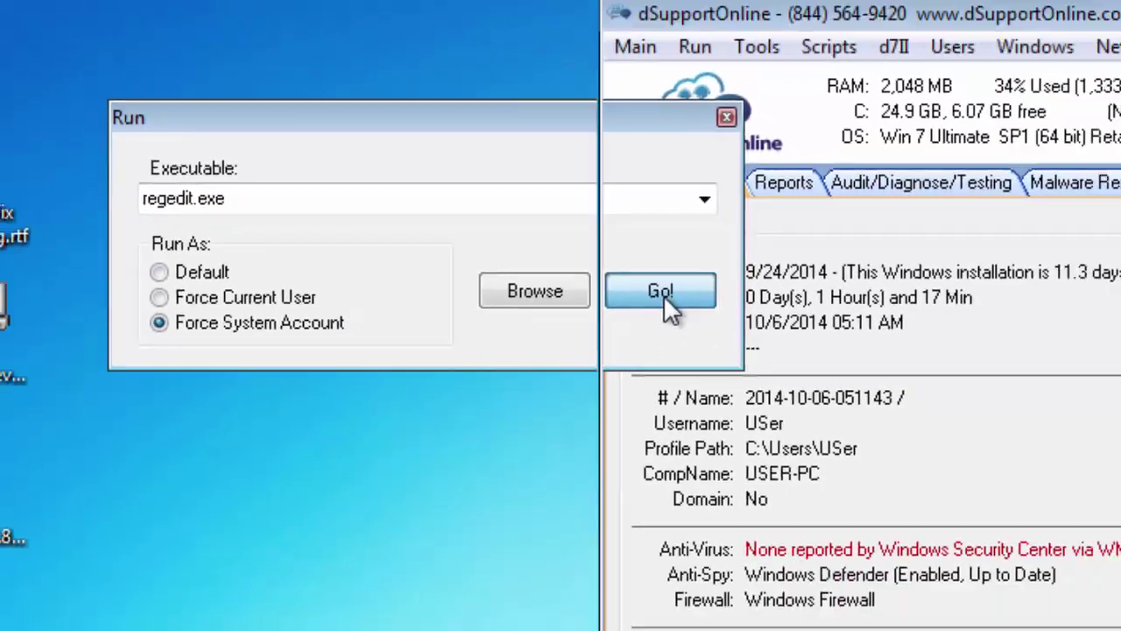
left_click(663, 295)
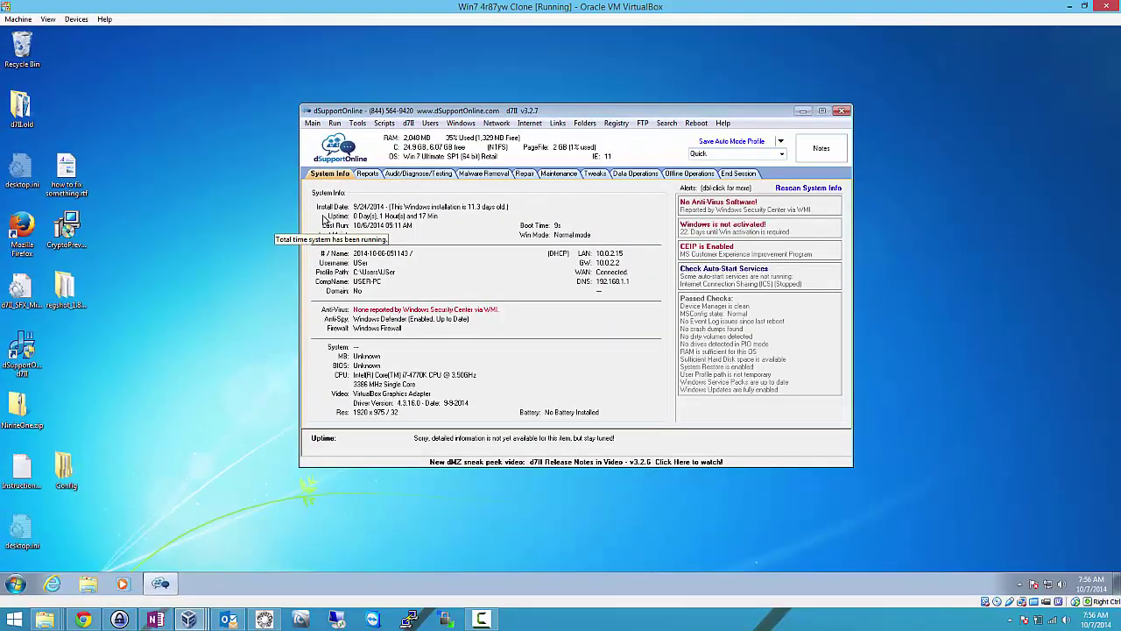
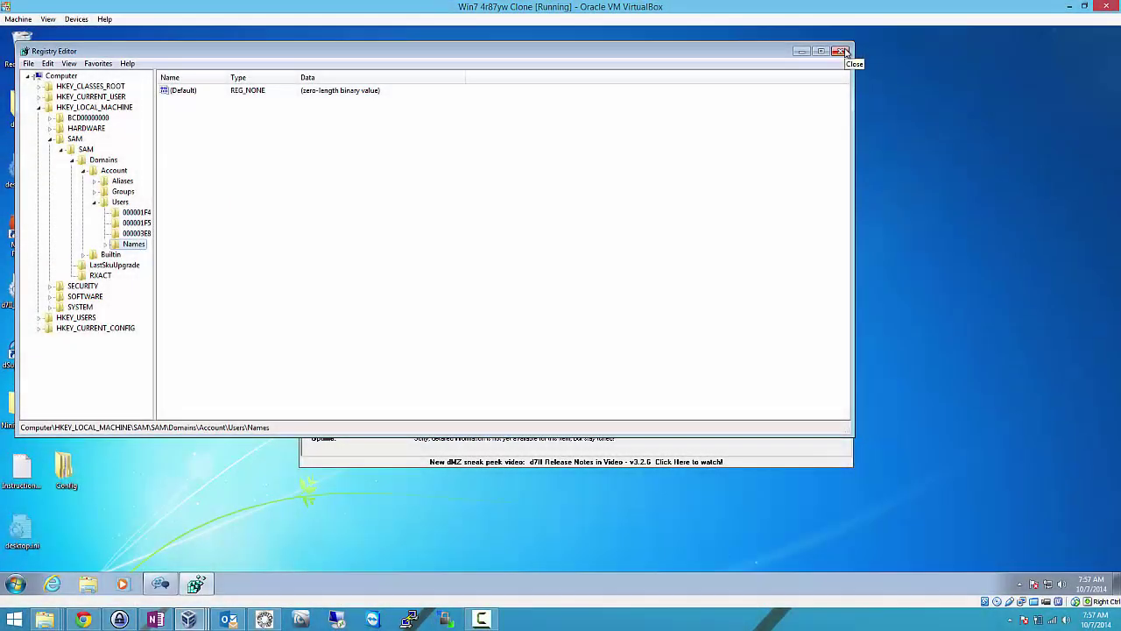
left_click(840, 51)
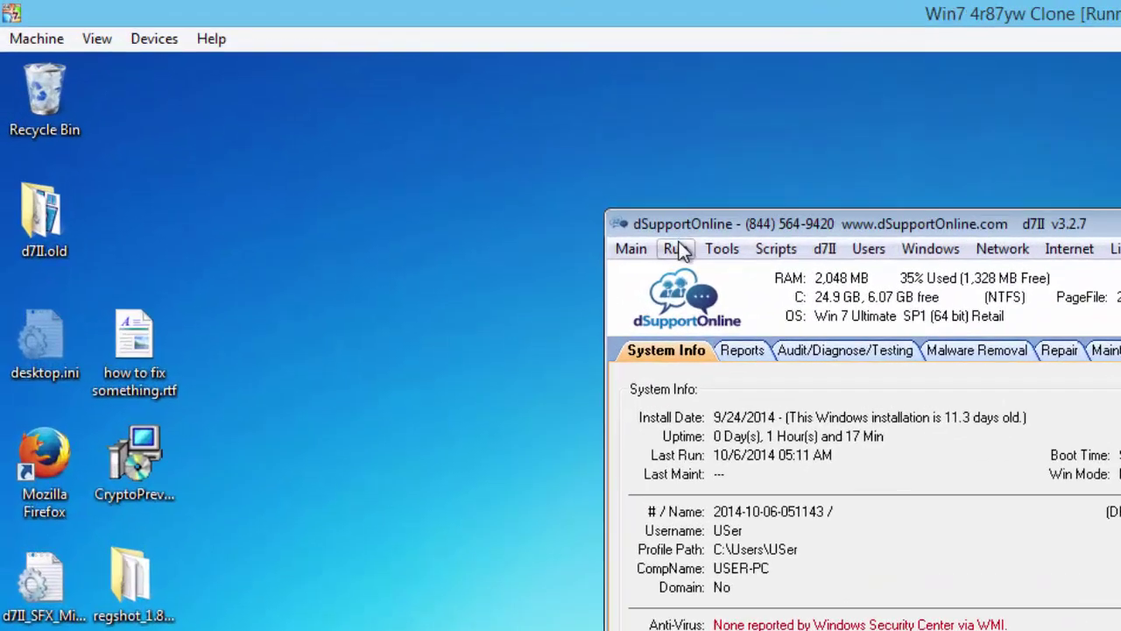
Bring up the dialog for running regedit.exe with the Default account option
left_click(683, 250)
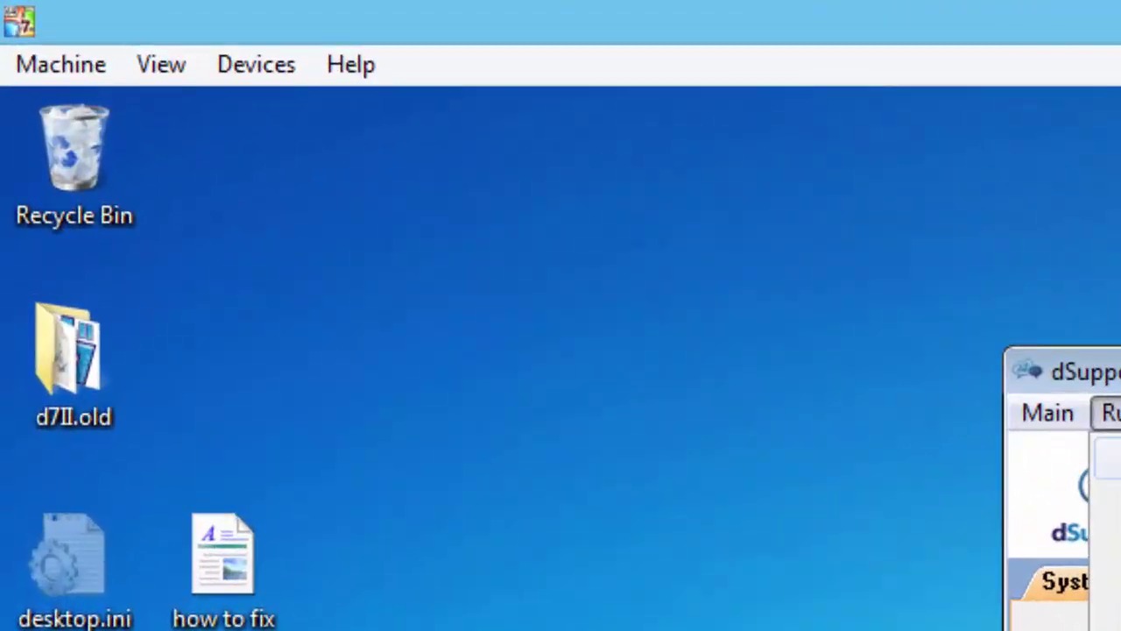
left_click(700, 277)
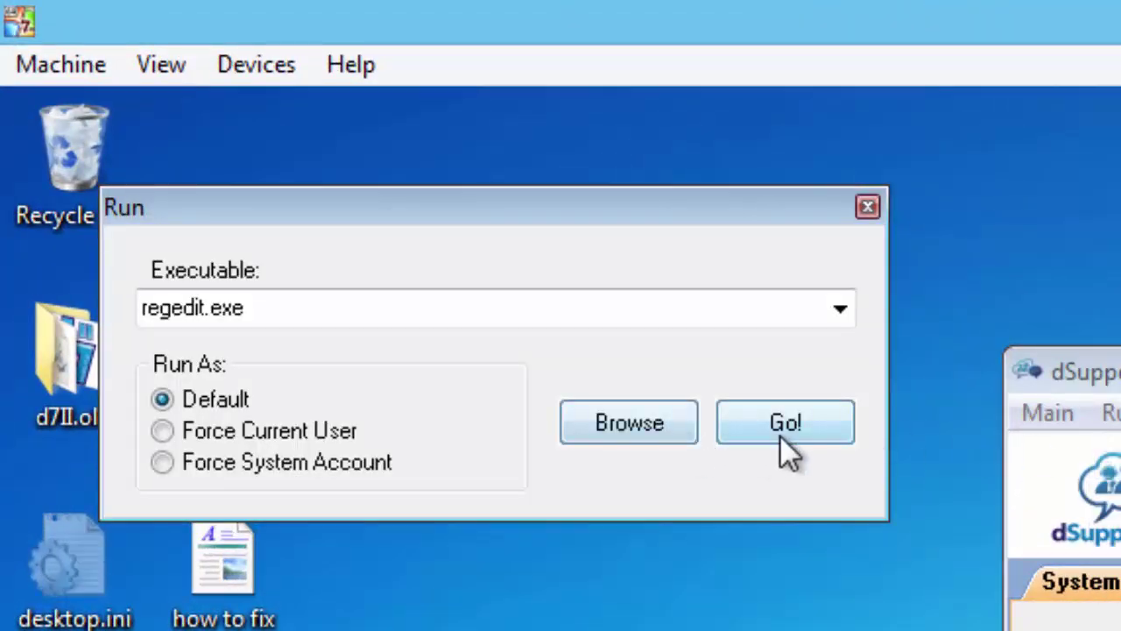
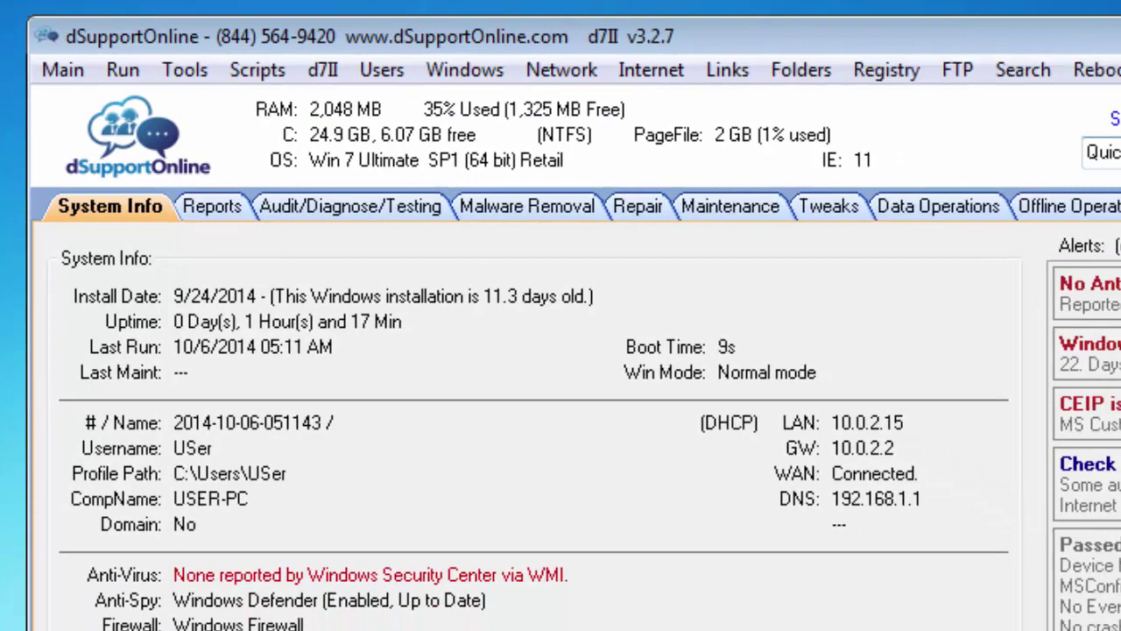
Launch regedit from a d7II command prompt running as System, and close the command shell
left_click(122, 73)
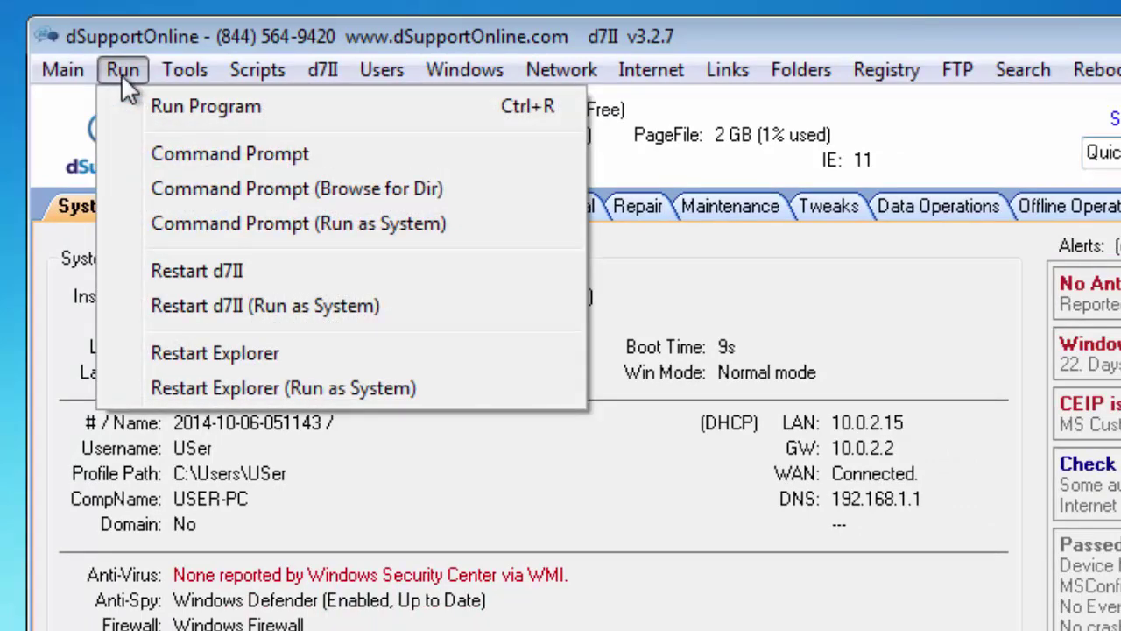
left_click(465, 226)
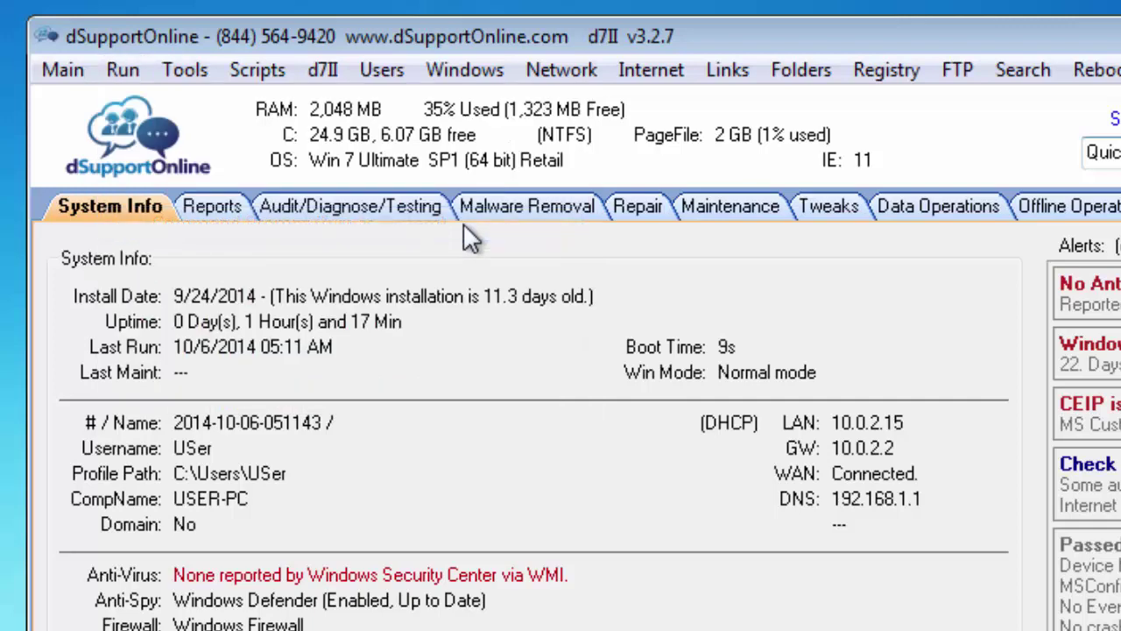
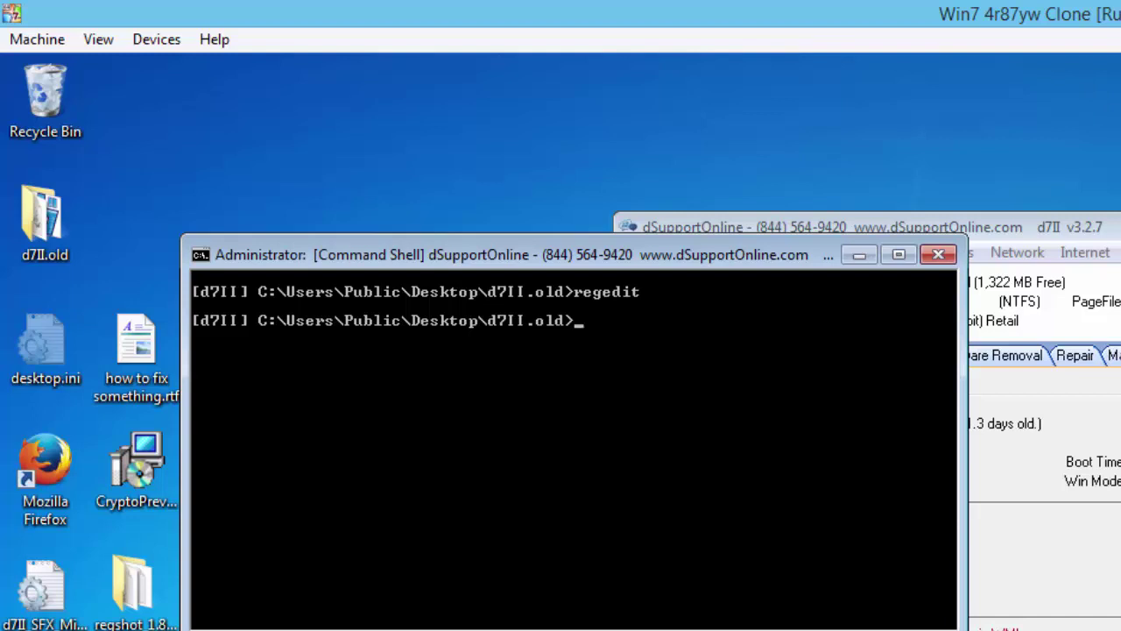
left_click(937, 254)
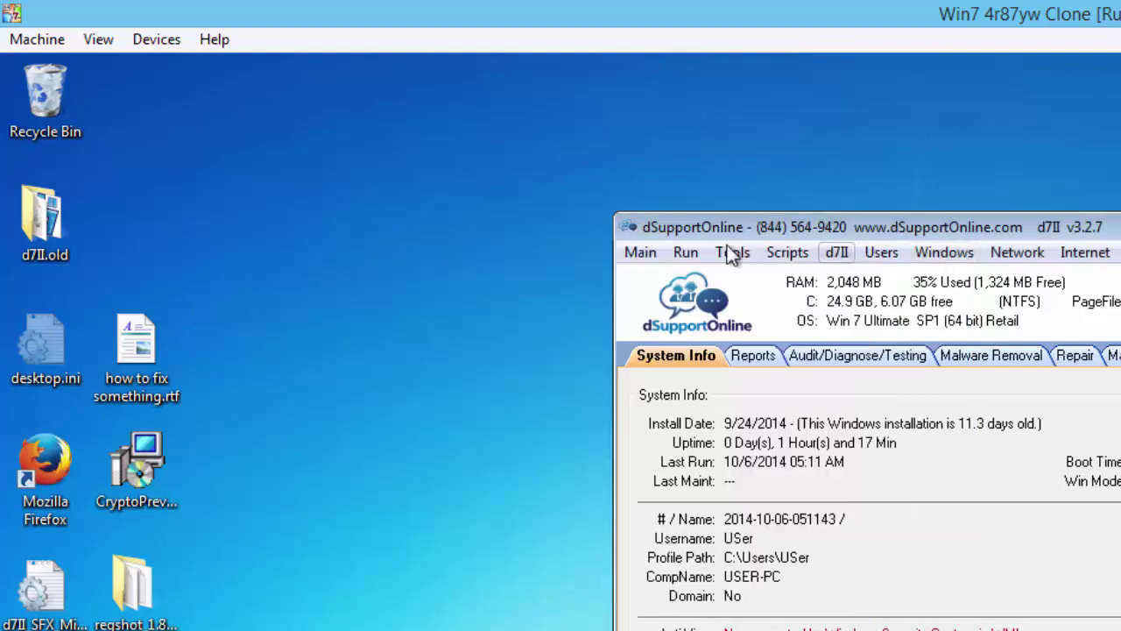
left_click(682, 249)
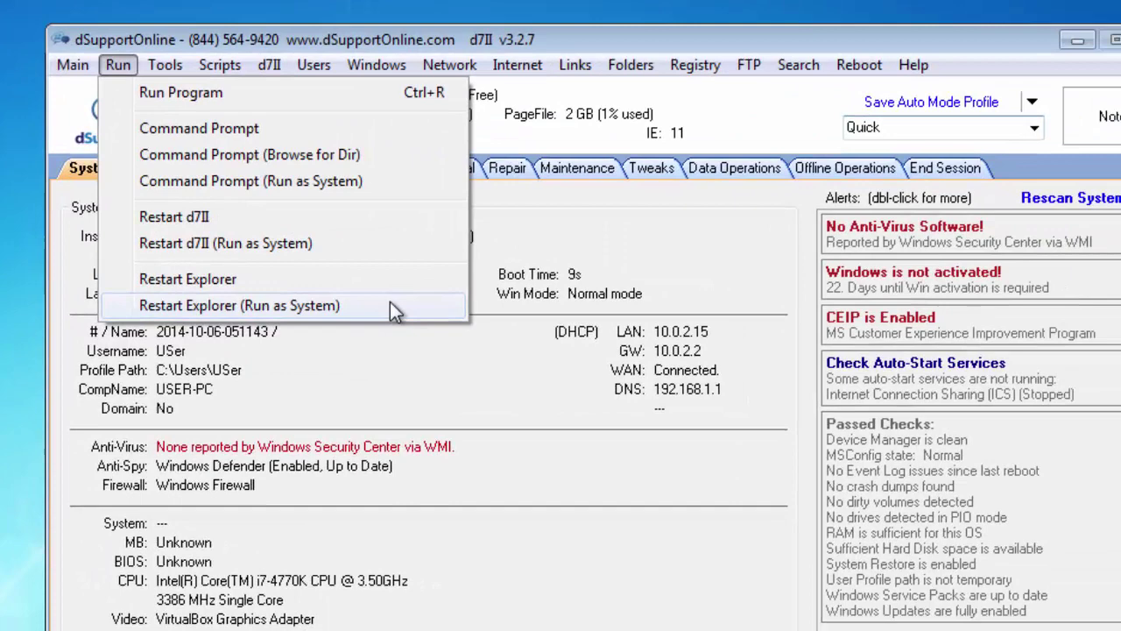
left_click(958, 493)
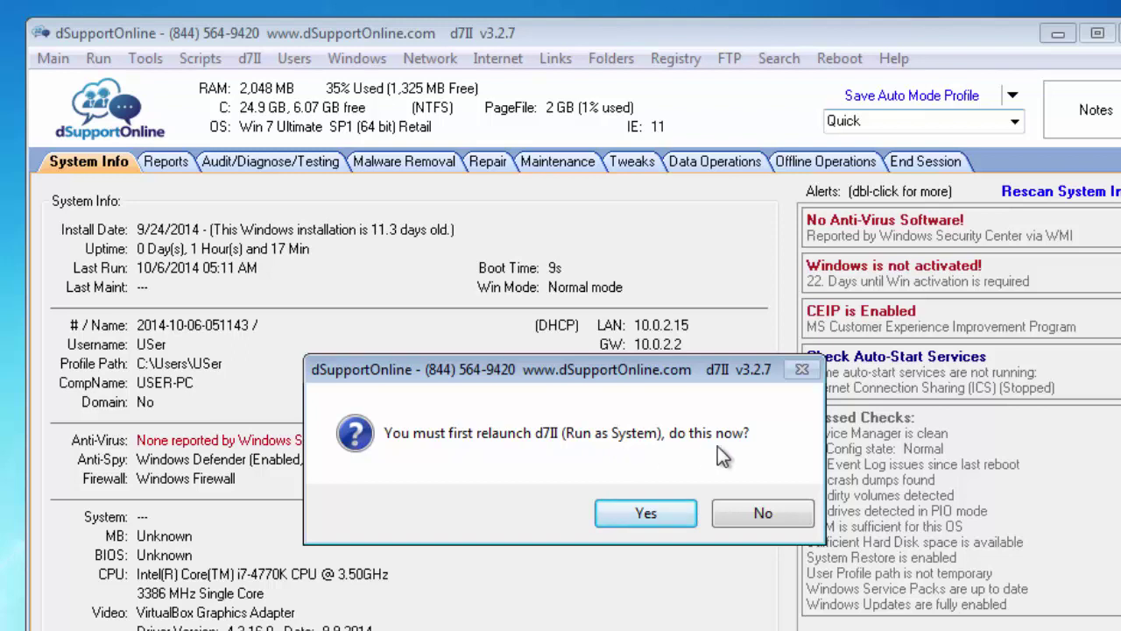
left_click(747, 510)
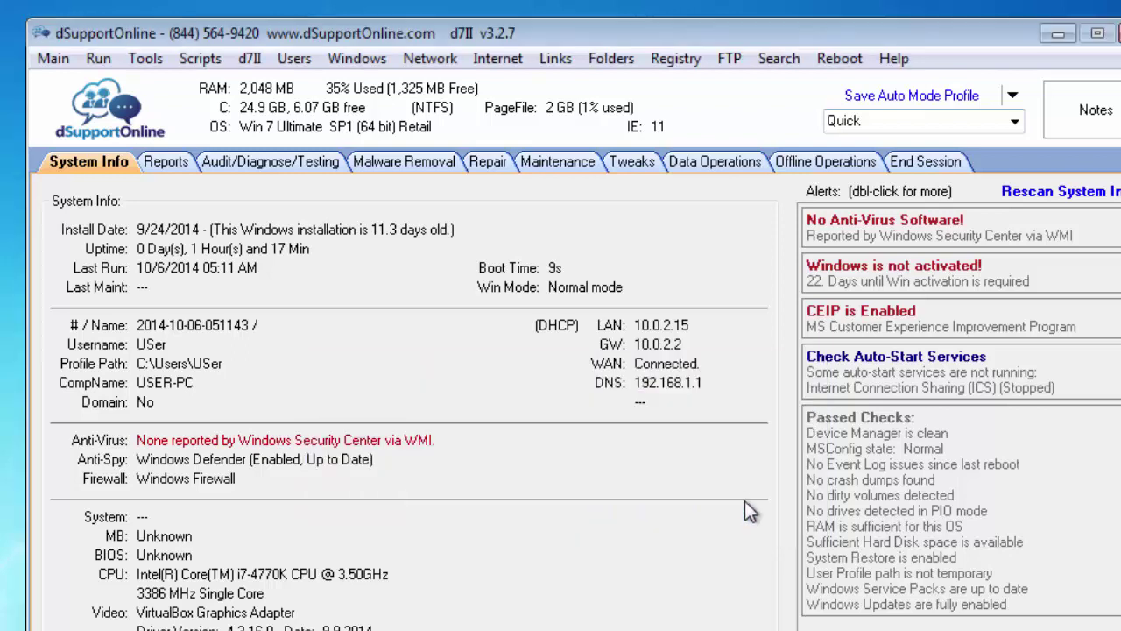
Restart d7II to run as System and confirm the restart
left_click(112, 56)
mouse_move(144, 59)
mouse_move(100, 58)
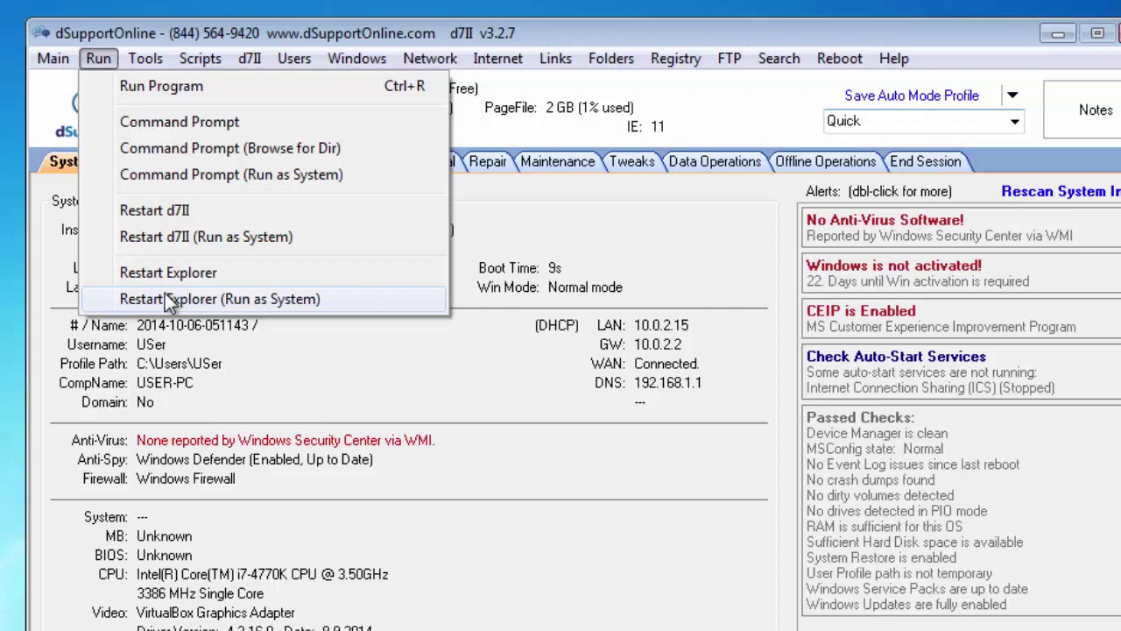
left_click(205, 238)
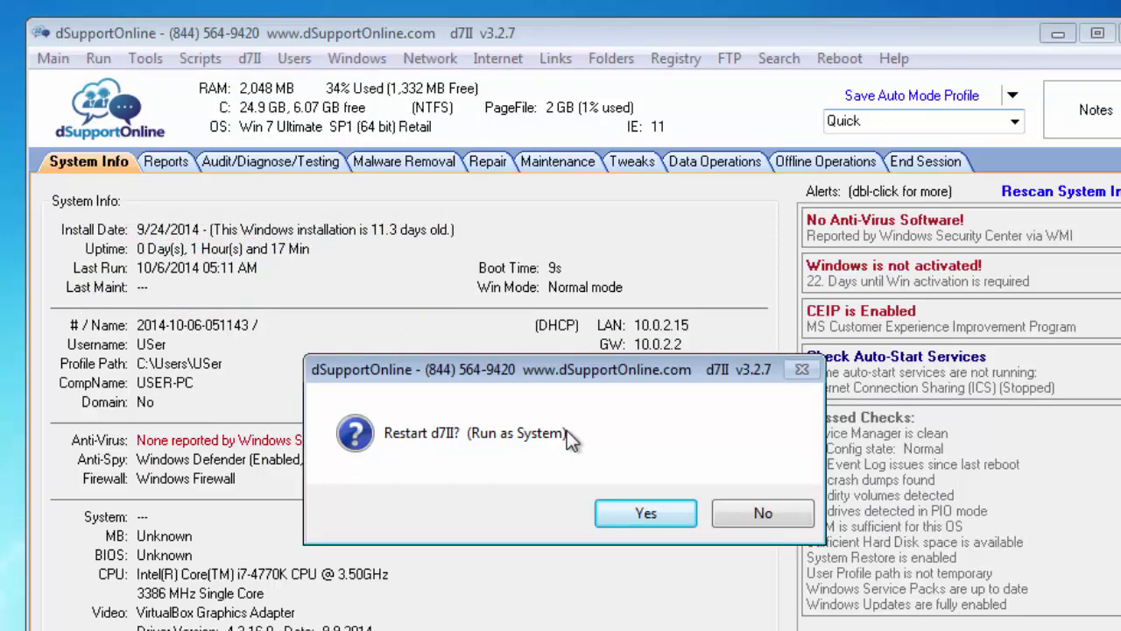
left_click(636, 518)
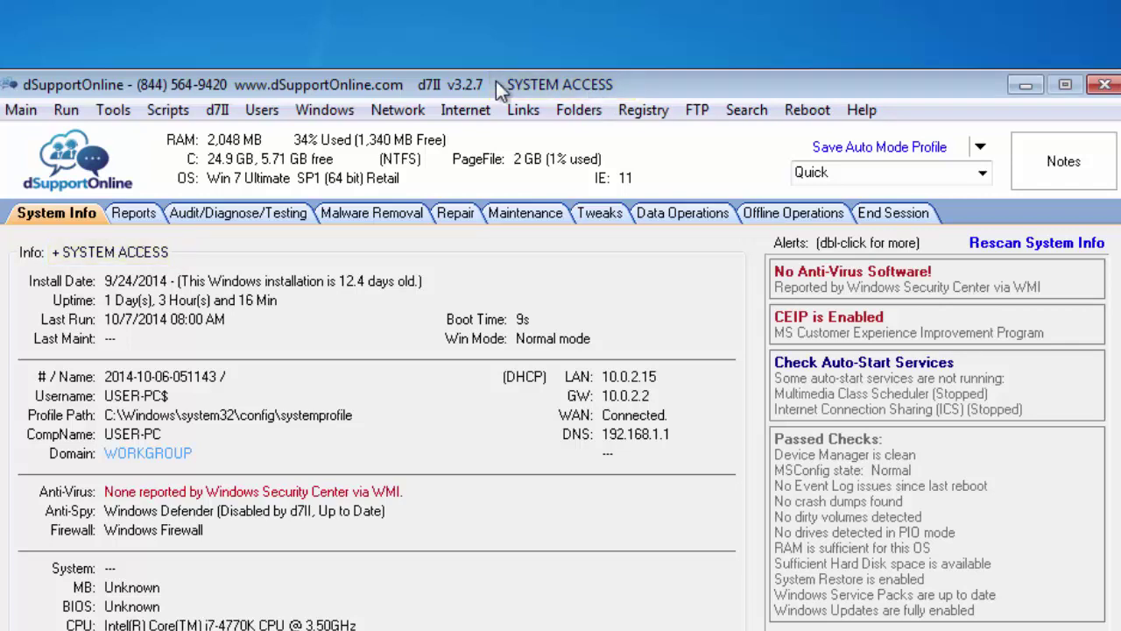
Restart Explorer to run as System and dismiss the Windows service pack window
left_click(63, 111)
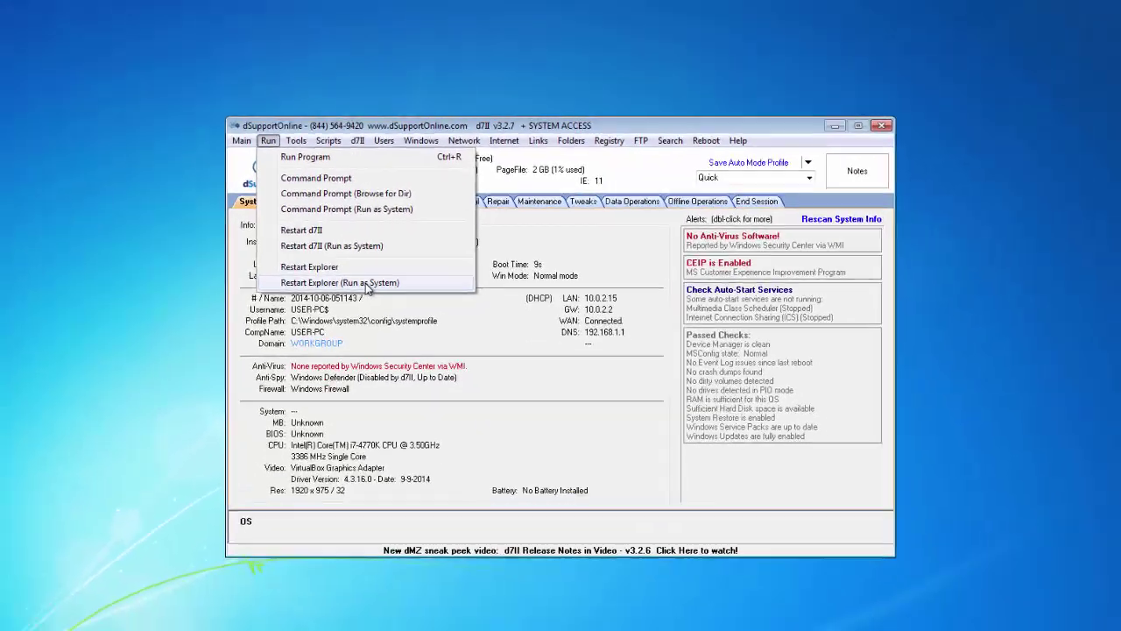
left_click(231, 352)
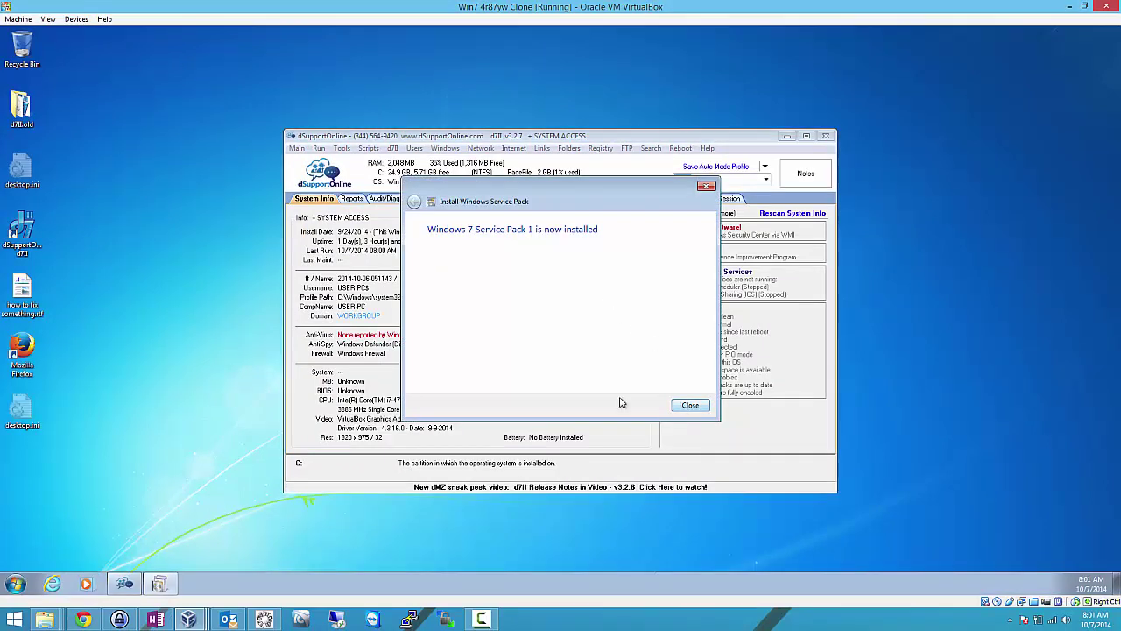
left_click(691, 406)
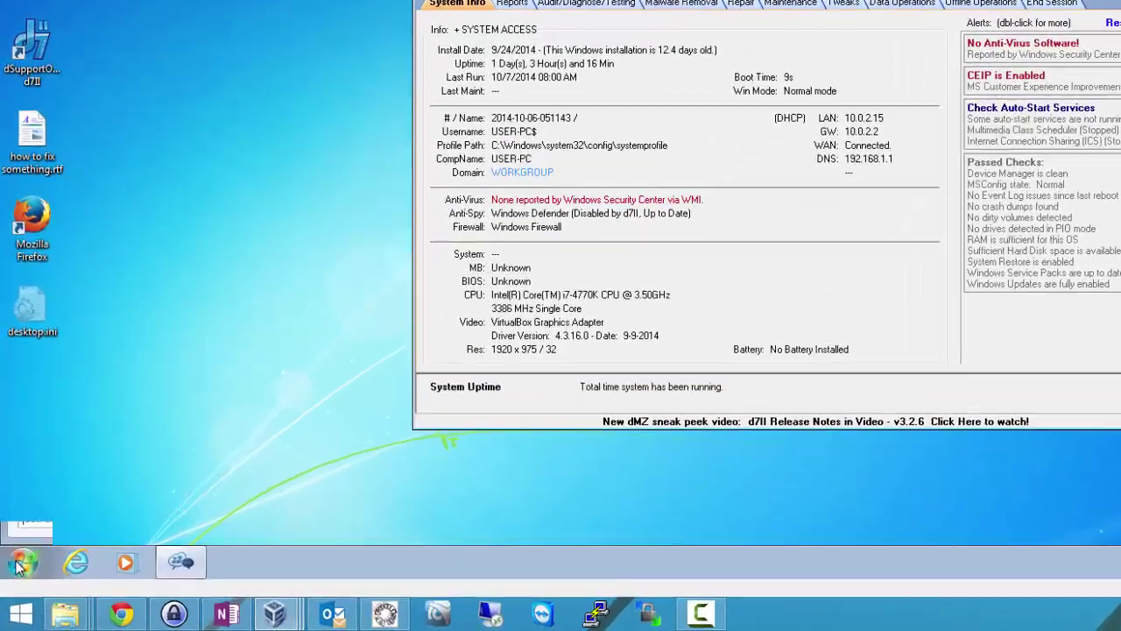
Check the account shown in the Start menu, and open the USer profile folder under C:\Users
left_click(15, 586)
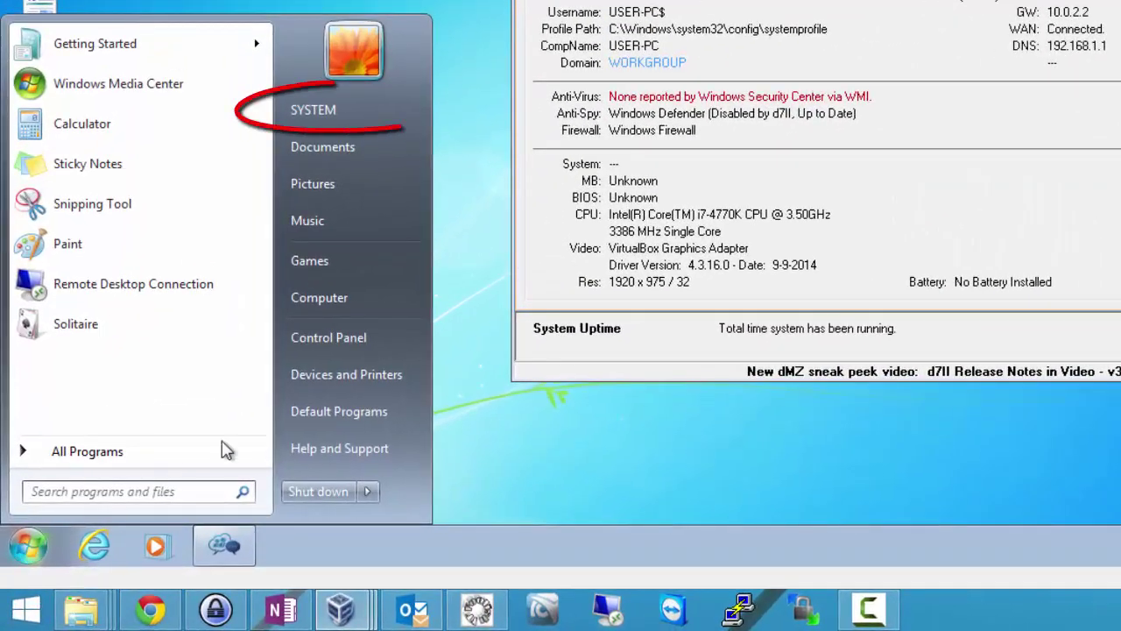
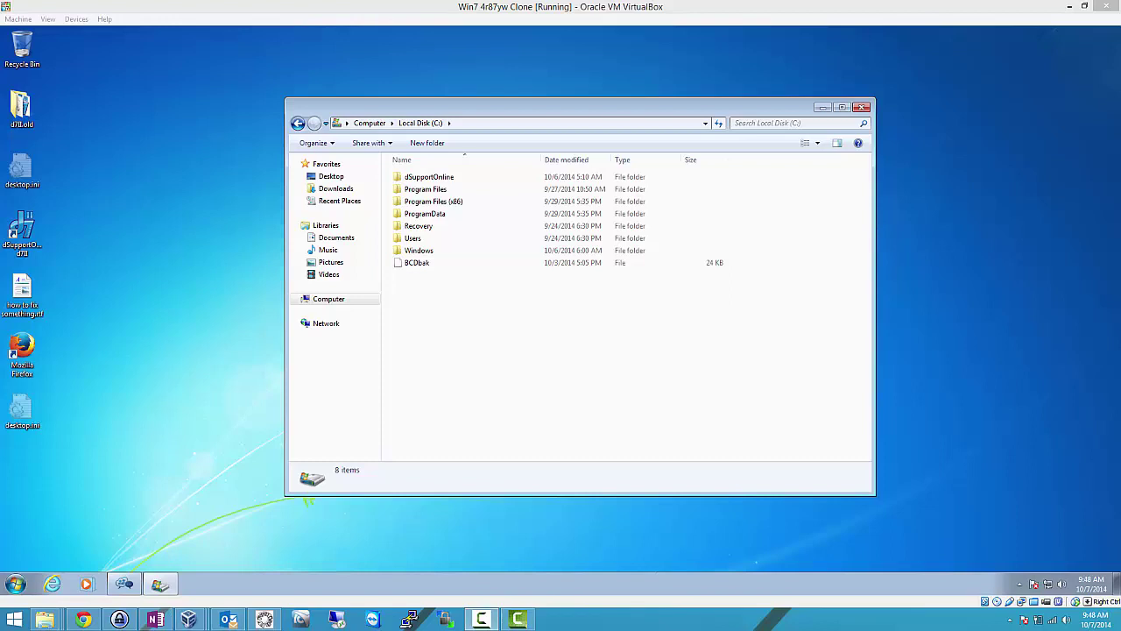
double_click(432, 237)
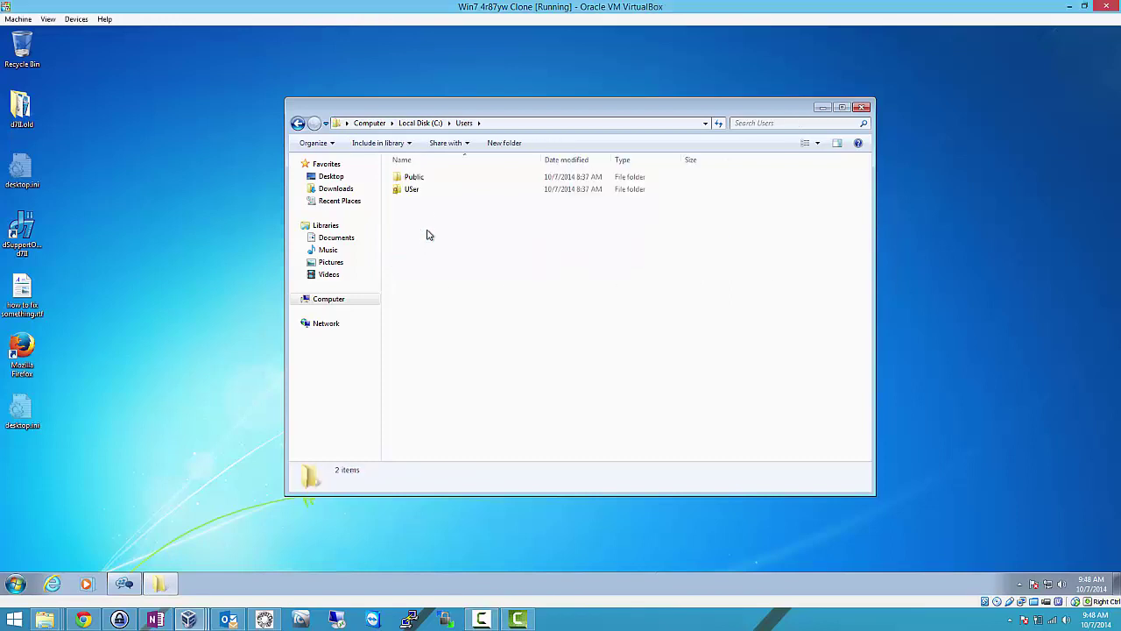
double_click(420, 192)
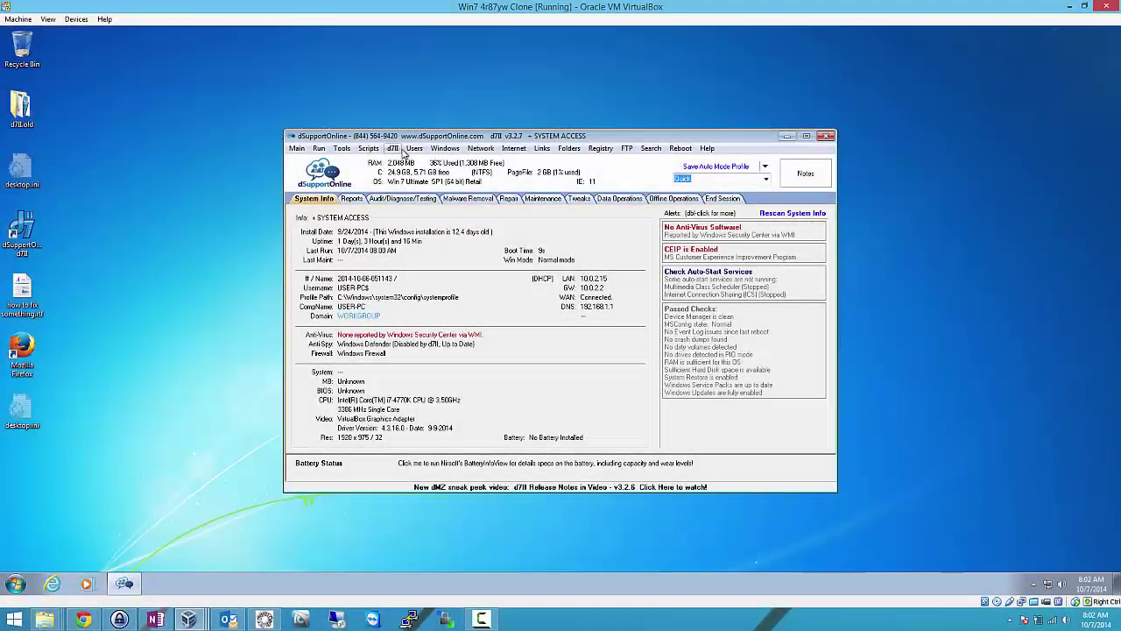
In the d7II configuration, select System Mode as the startup behavior and compare it with Force F8 Startup Menu
left_click(296, 149)
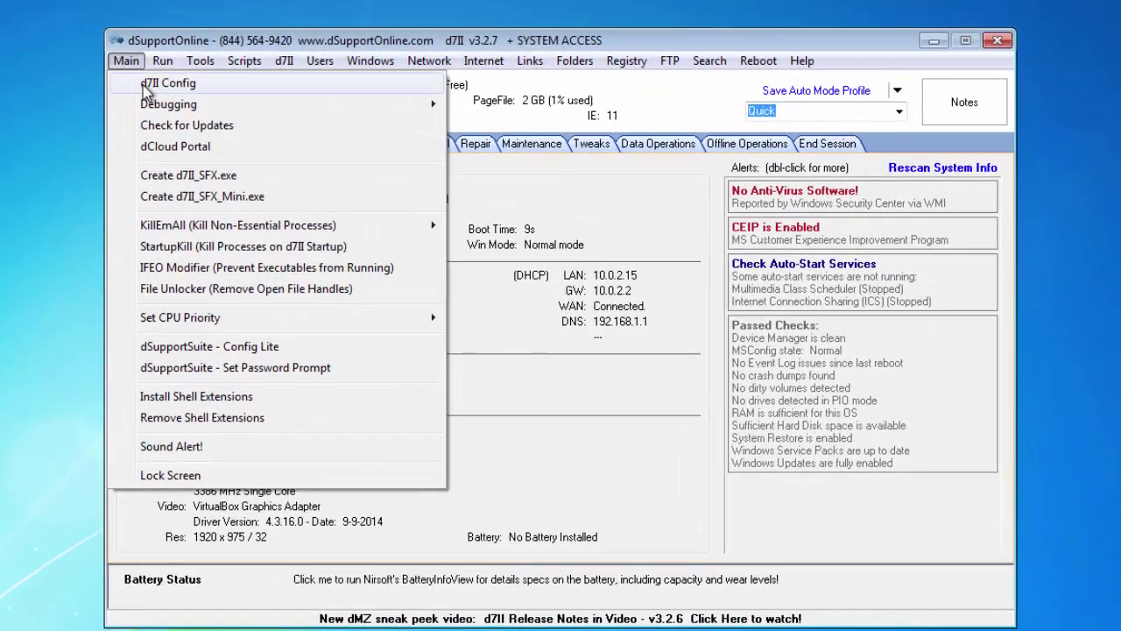
left_click(146, 88)
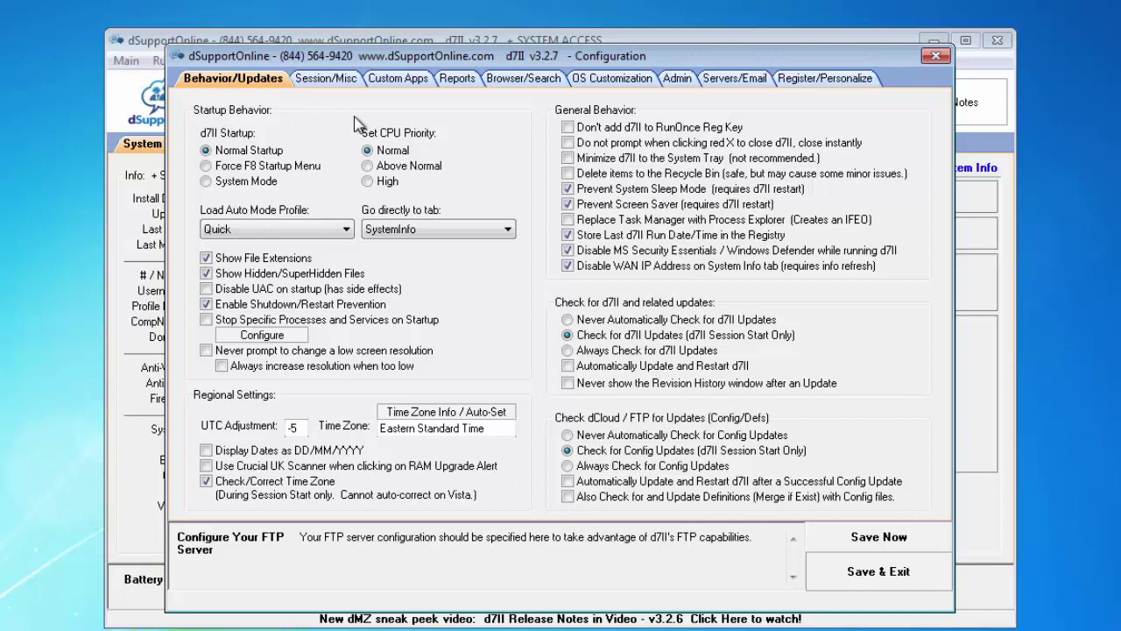
left_click(272, 181)
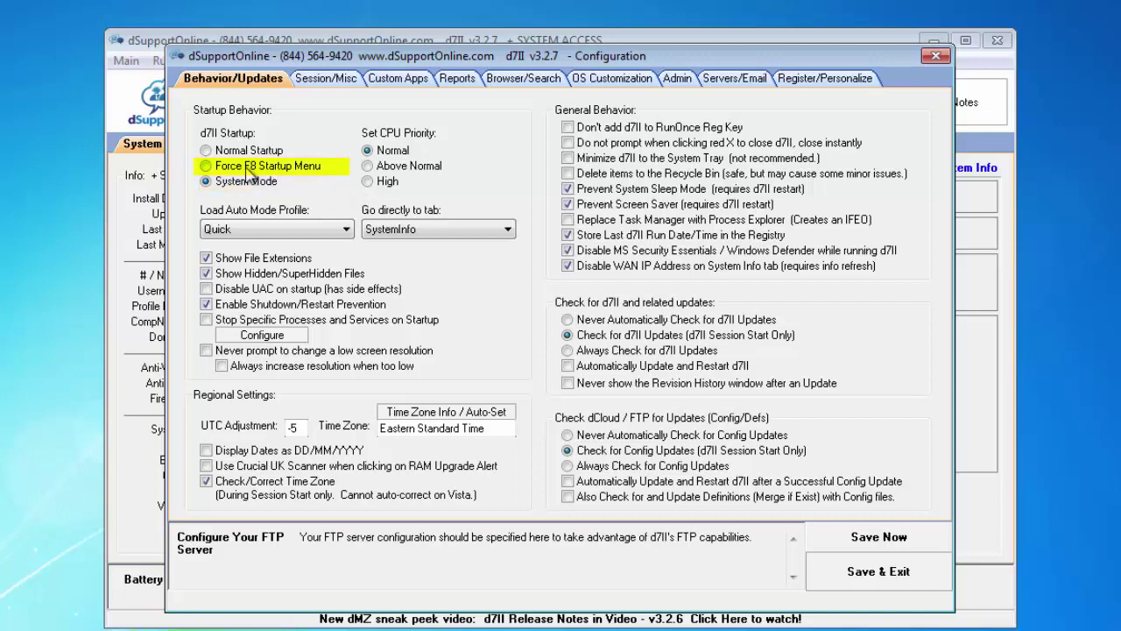
left_click(308, 171)
left_click(238, 182)
left_click(236, 170)
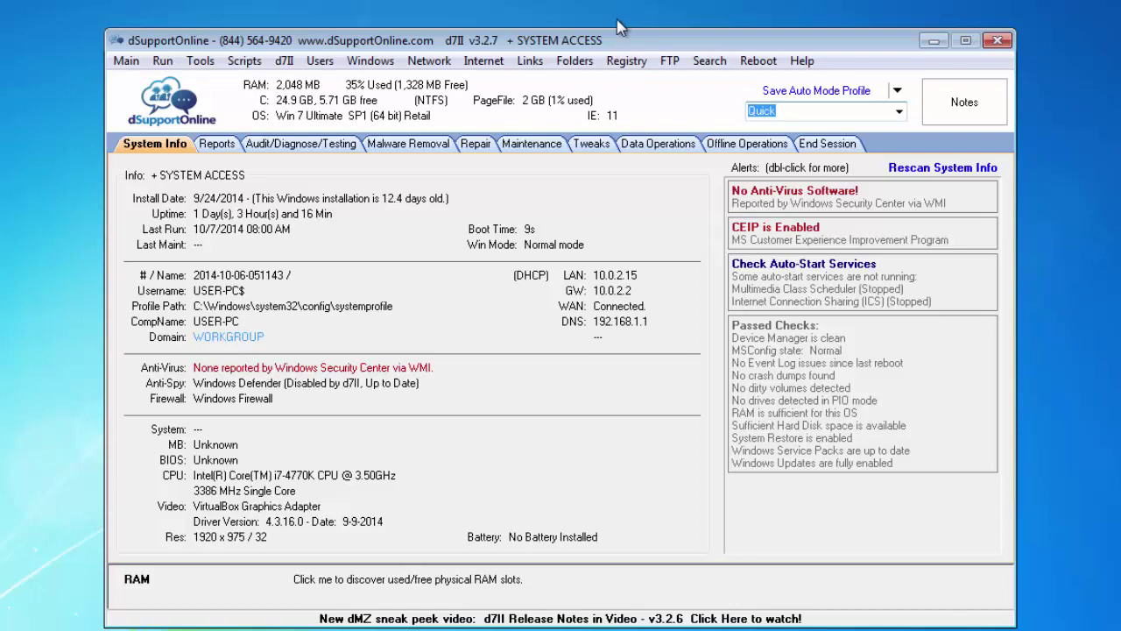
Review the DataGrab user profile list and the Fab's AutoBackup page under Data Operations
left_click(656, 147)
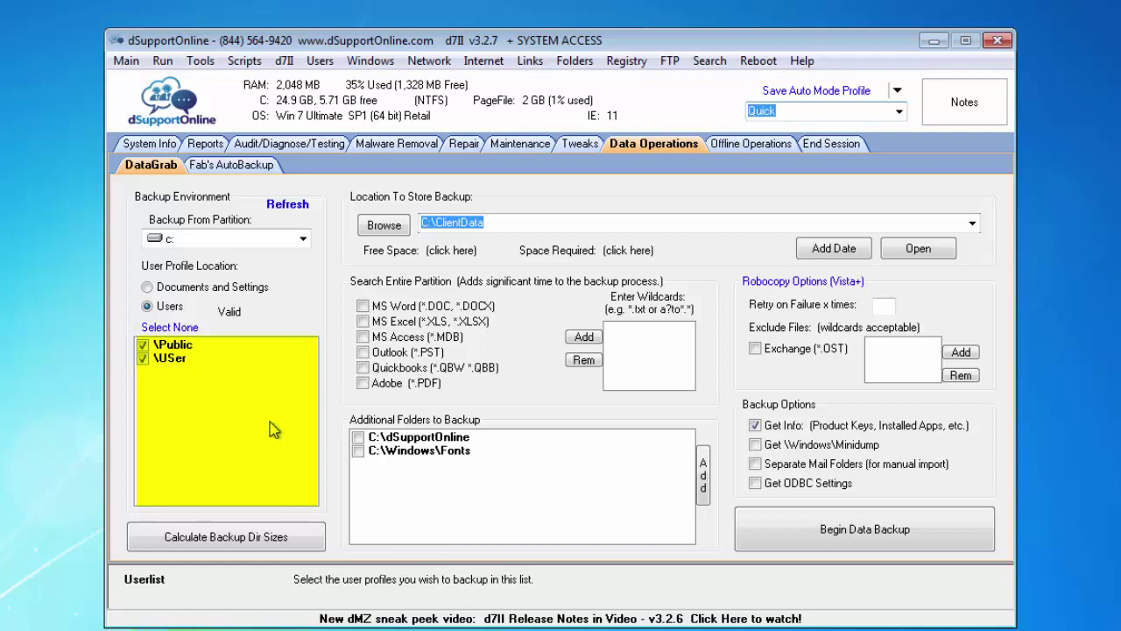
left_click(232, 166)
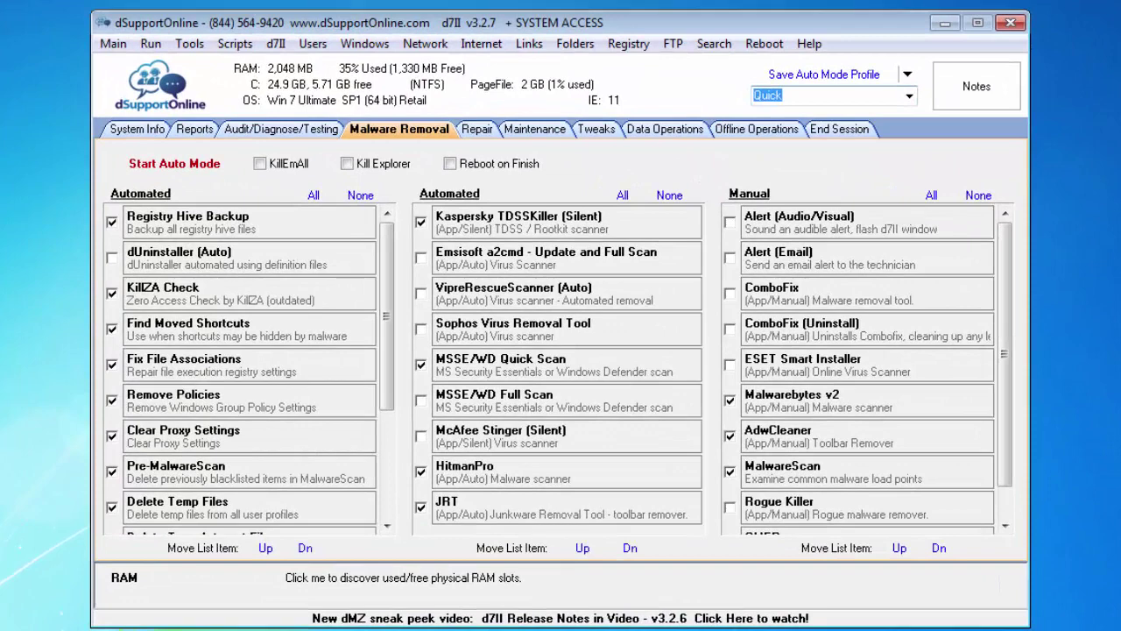
Find Delete Temp Files among the automated malware removal items and show its description
left_click_drag(386, 347, 377, 442)
left_click(246, 380)
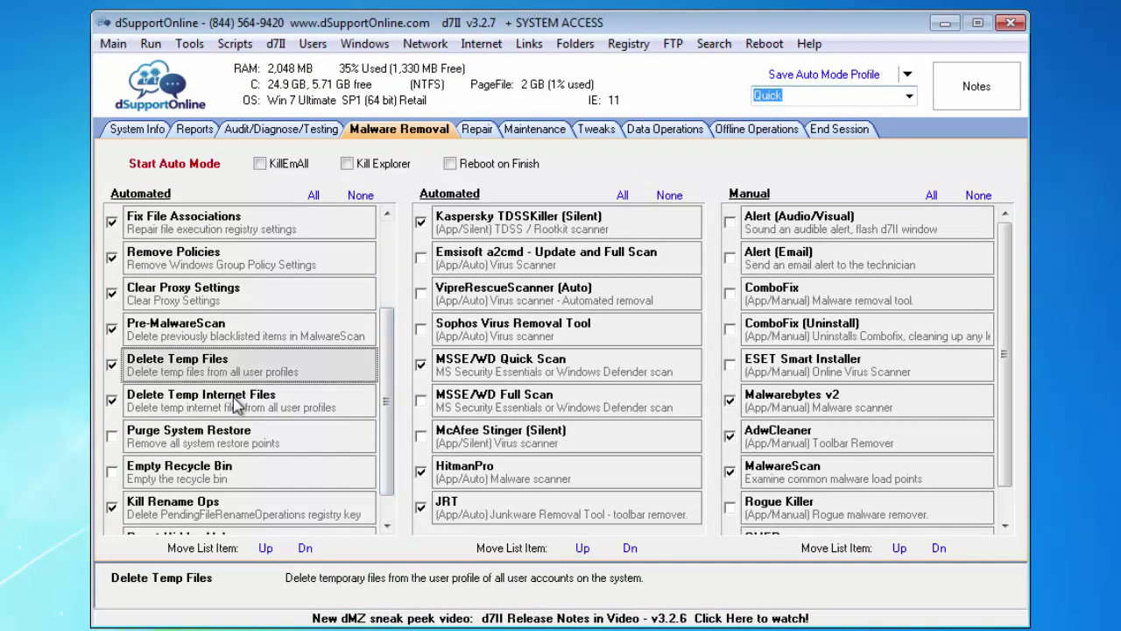
Show the description of Delete Temp Internet Files, and return to the System Info overview
left_click(239, 408)
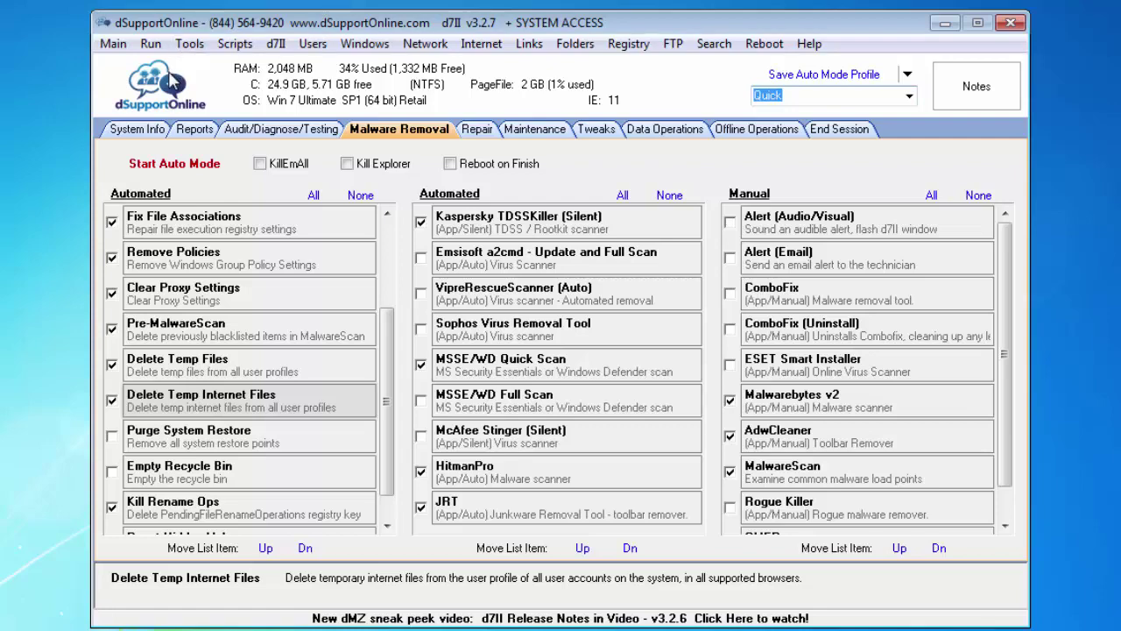
left_click(131, 129)
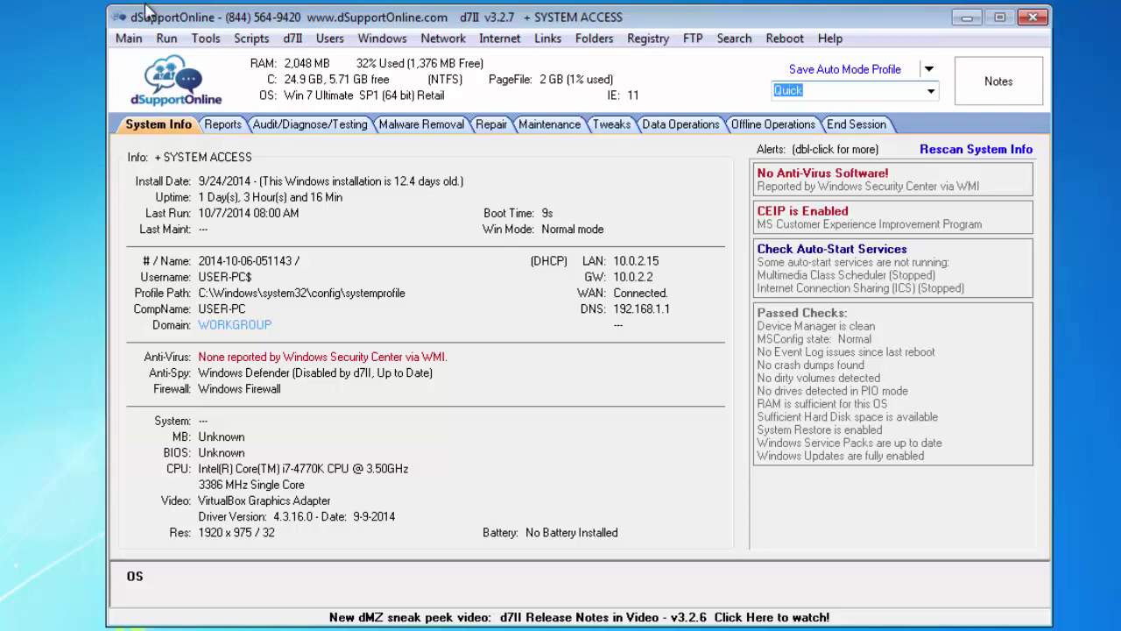
left_click(136, 40)
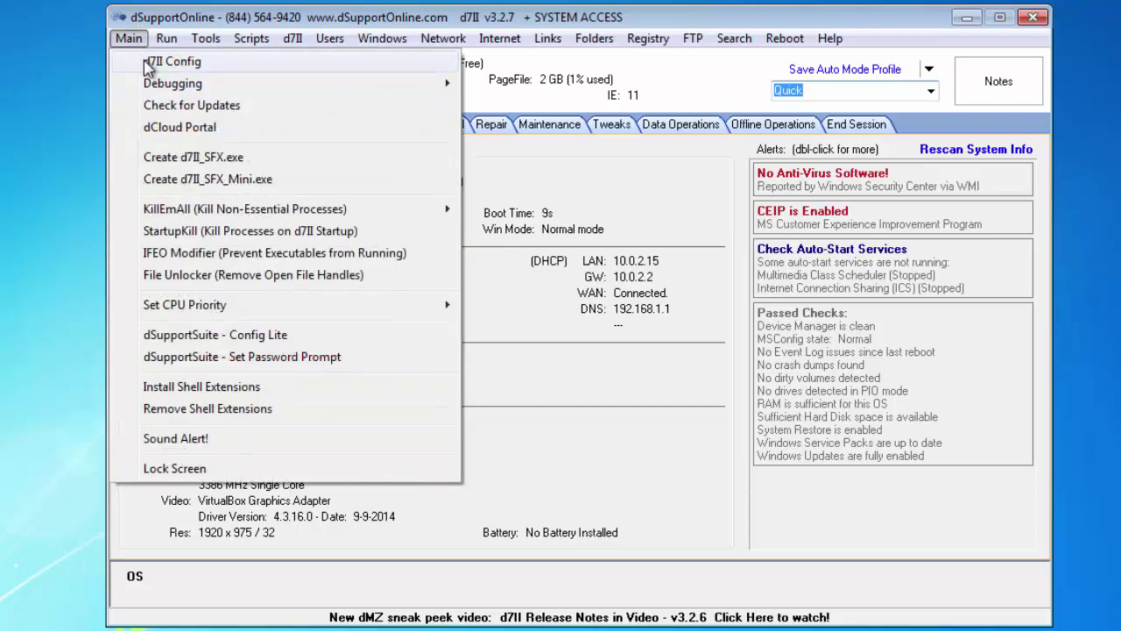
left_click(474, 22)
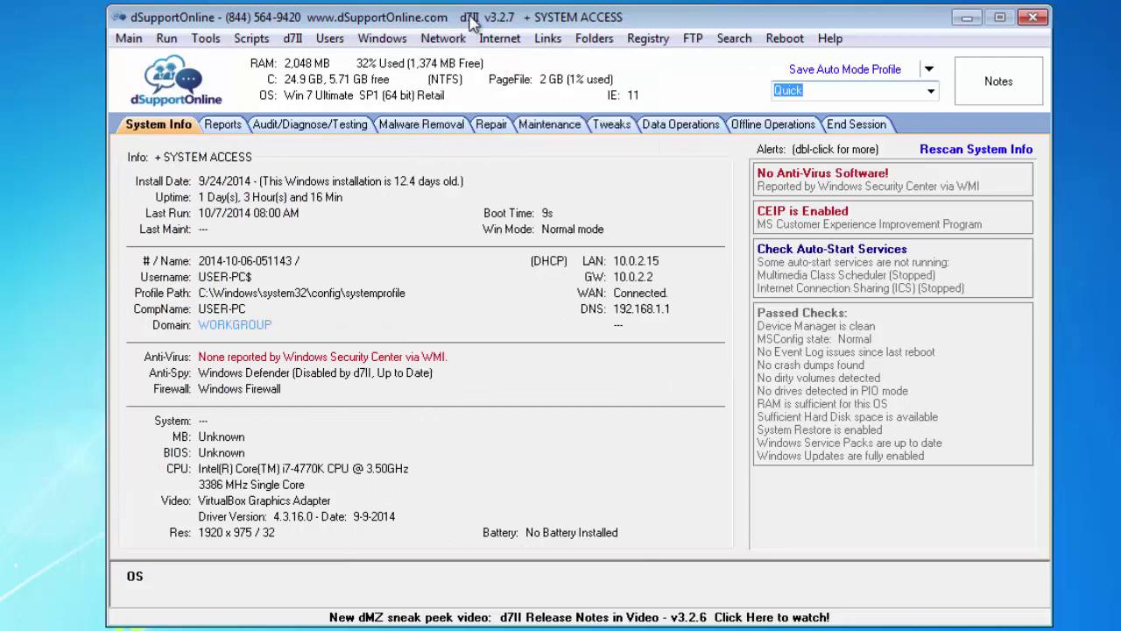
Open the app configuration of Sophos Virus Removal Tool from the automated malware removal items
left_click(459, 128)
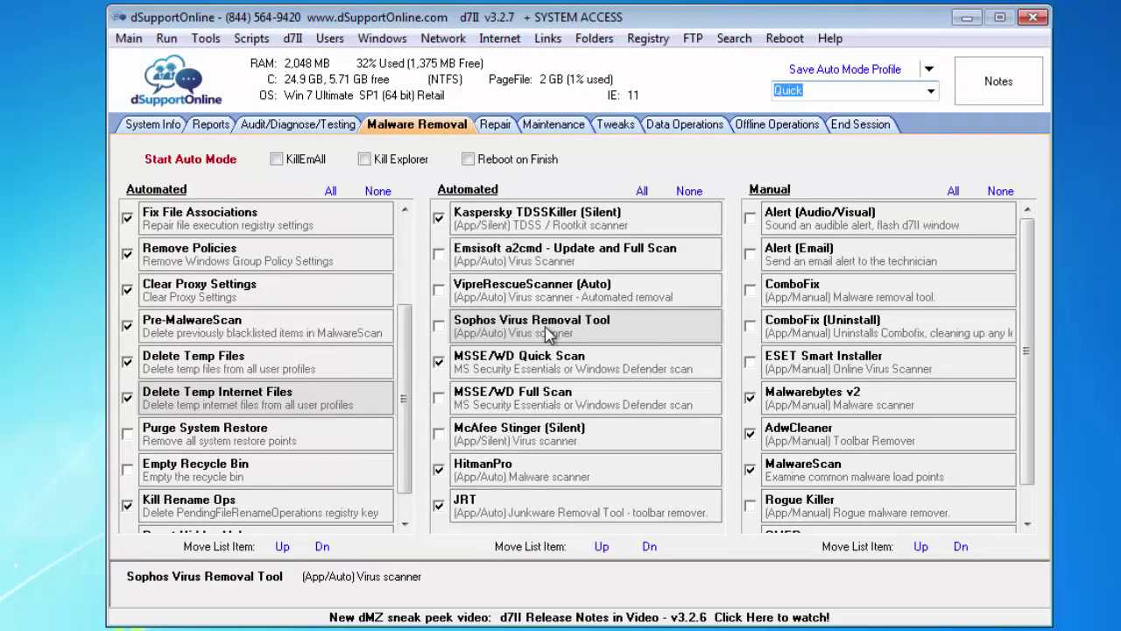
right_click(548, 333)
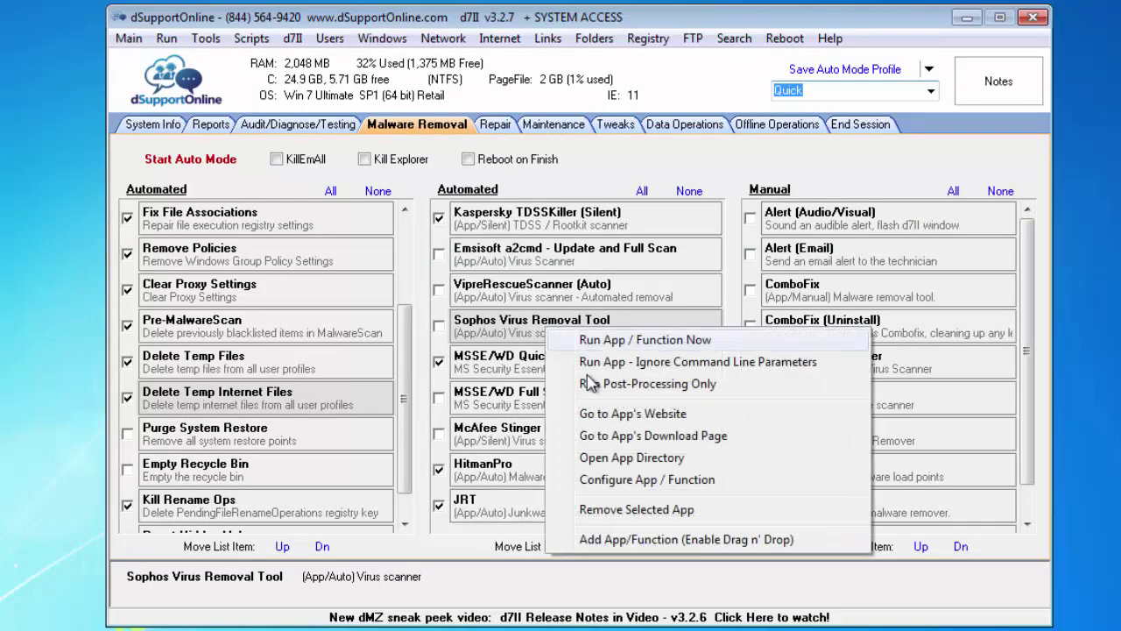
left_click(631, 482)
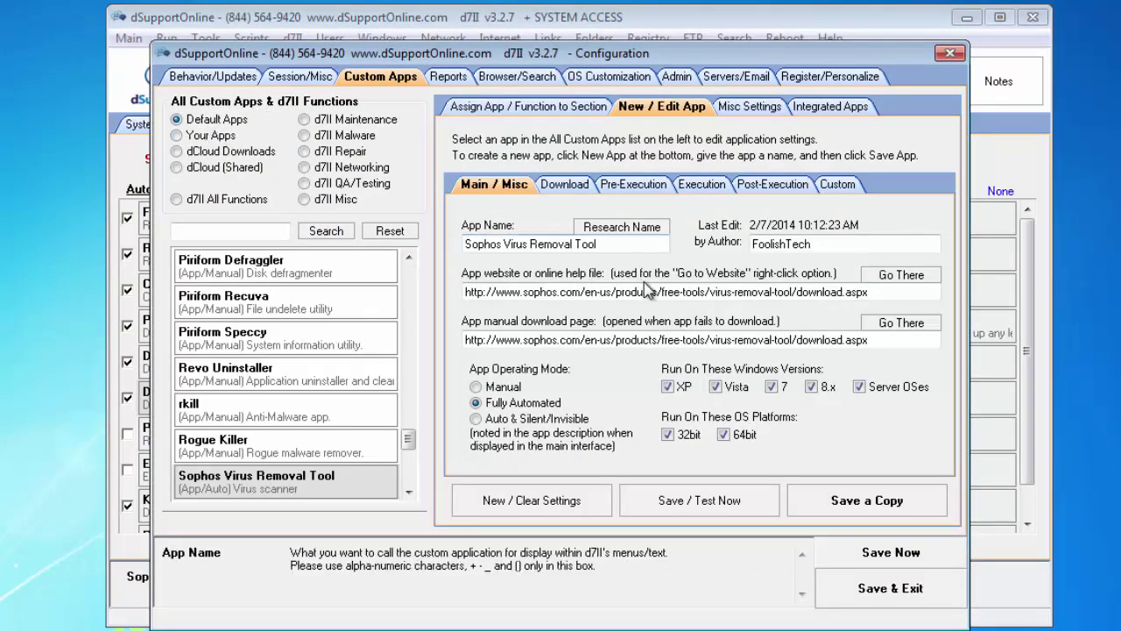
Load BatteryInfoView from the custom apps list and show its execution settings with the Run as SYSTEM option
left_click(212, 142)
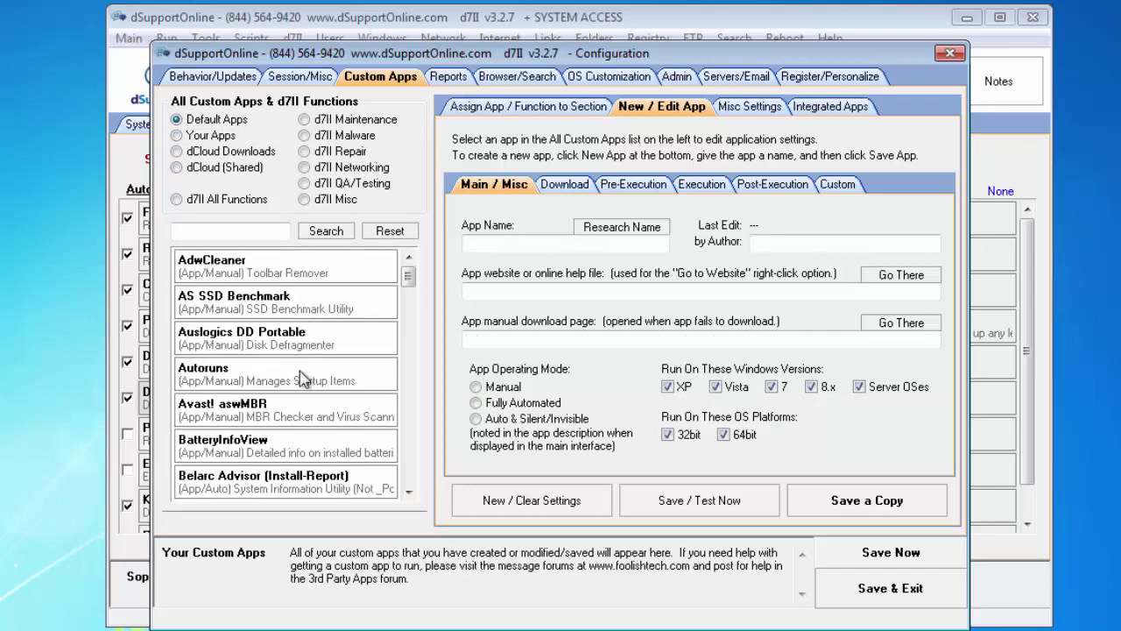
left_click(317, 453)
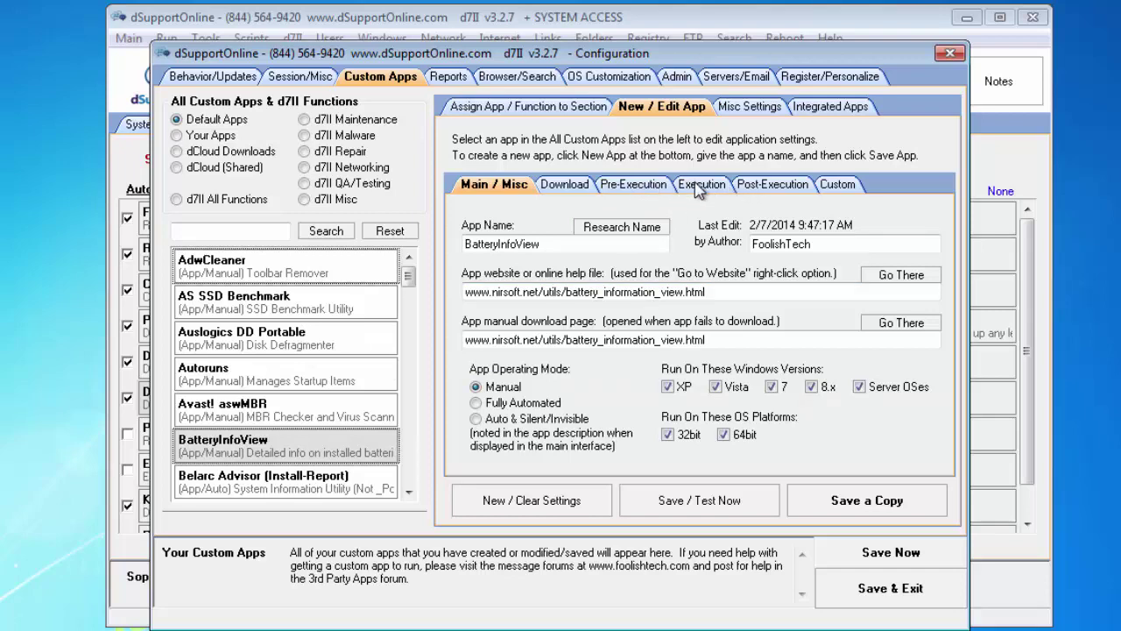
left_click(699, 190)
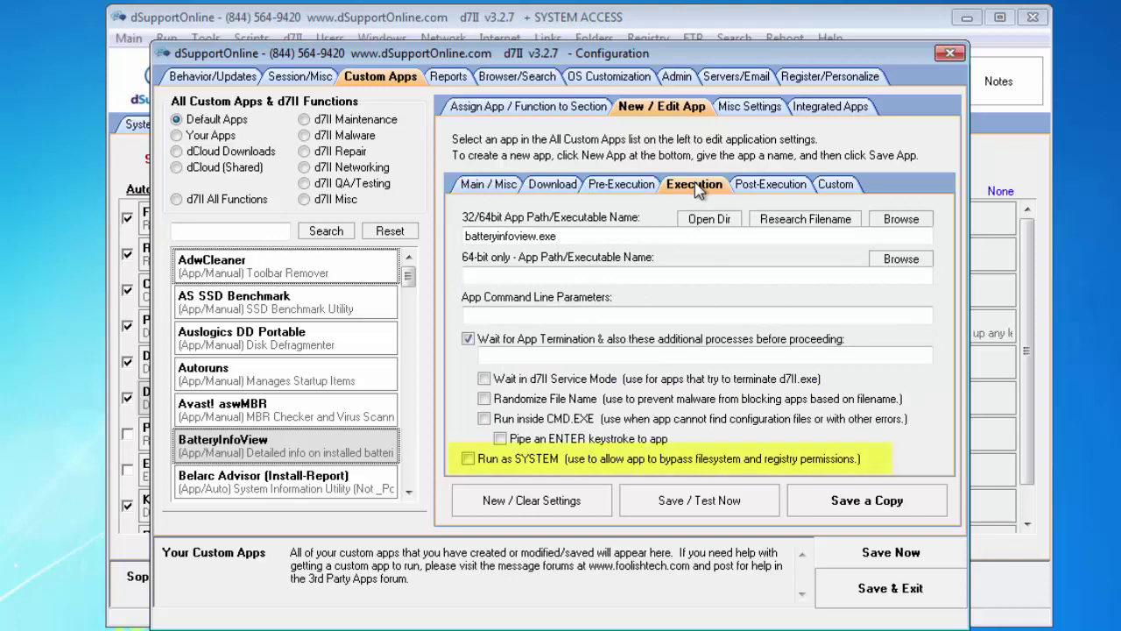